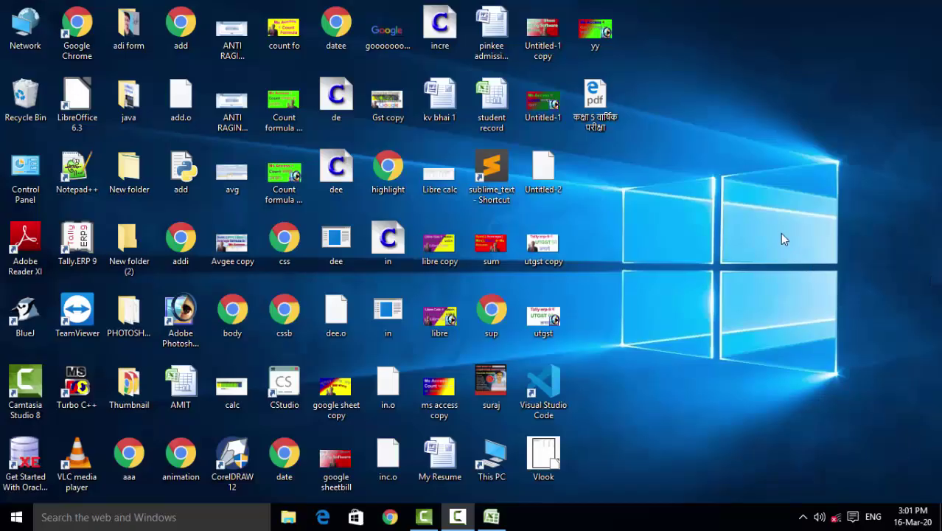
Refresh the desktop and bring the AMIT ATTENDANCE SHEET workbook in Excel to the front
right_click(769, 192)
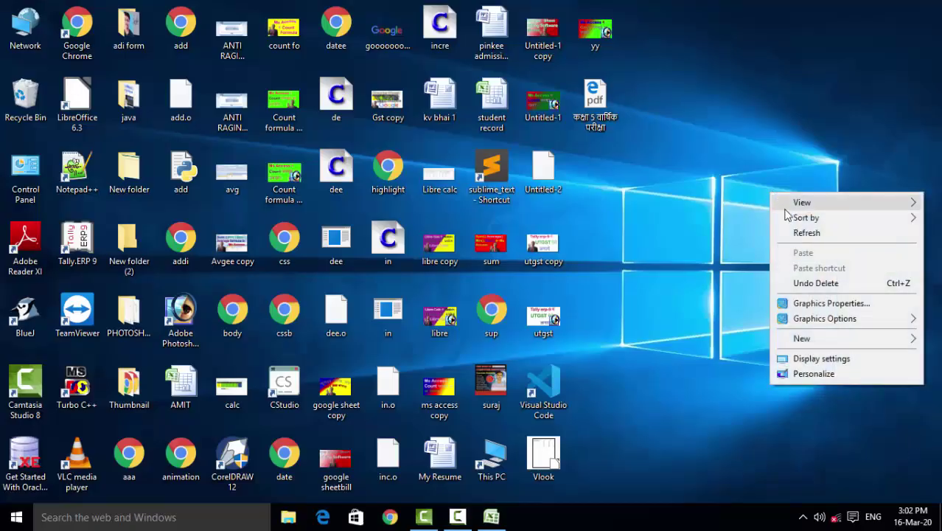
click(797, 233)
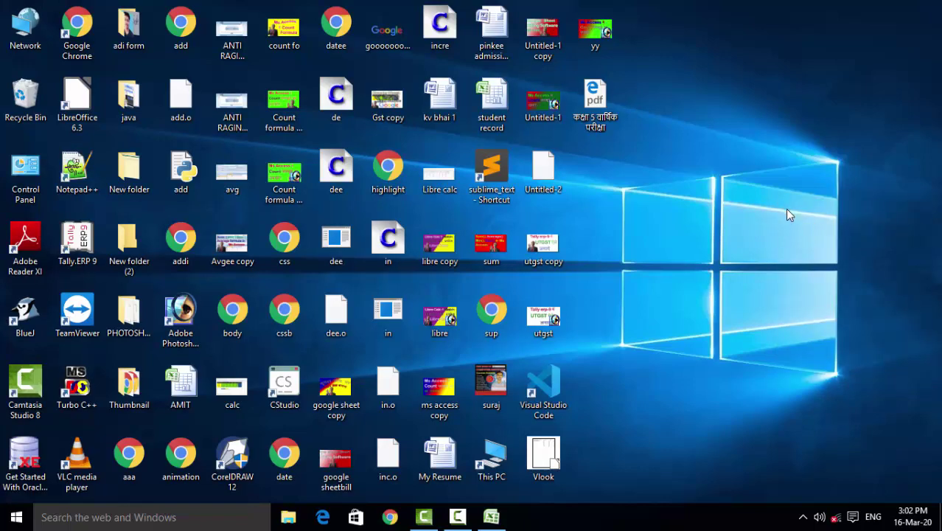
click(491, 516)
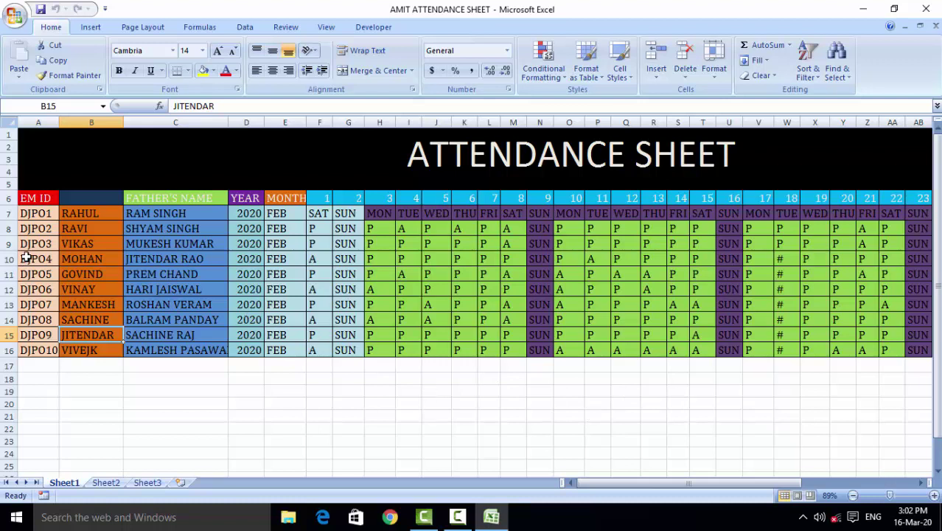
Select the attendance block H8:M16 covering days 3 to 8 for all ten employees
click(37, 196)
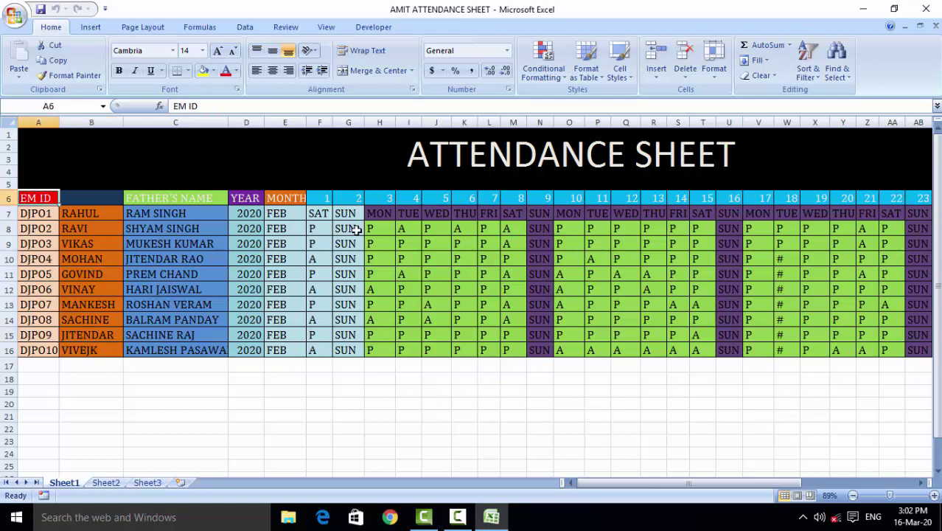
click(384, 230)
drag(406, 258, 438, 288)
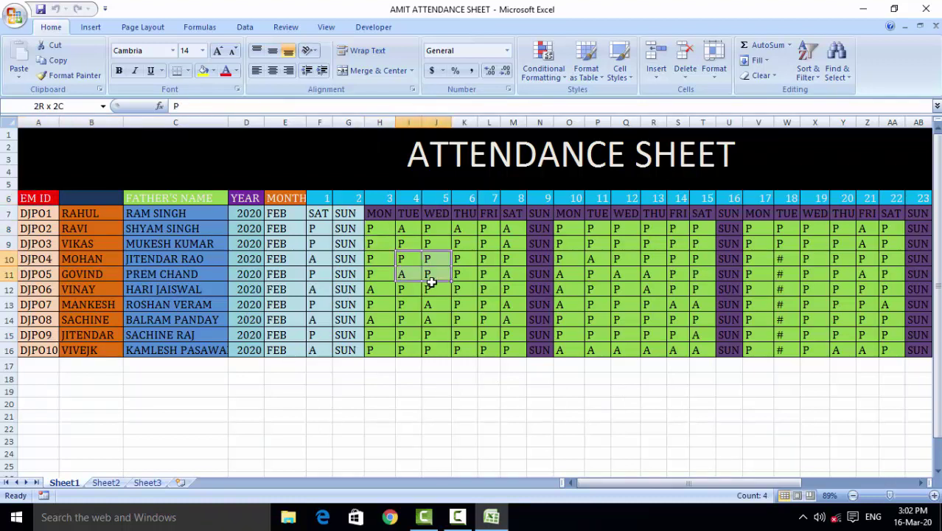
click(380, 233)
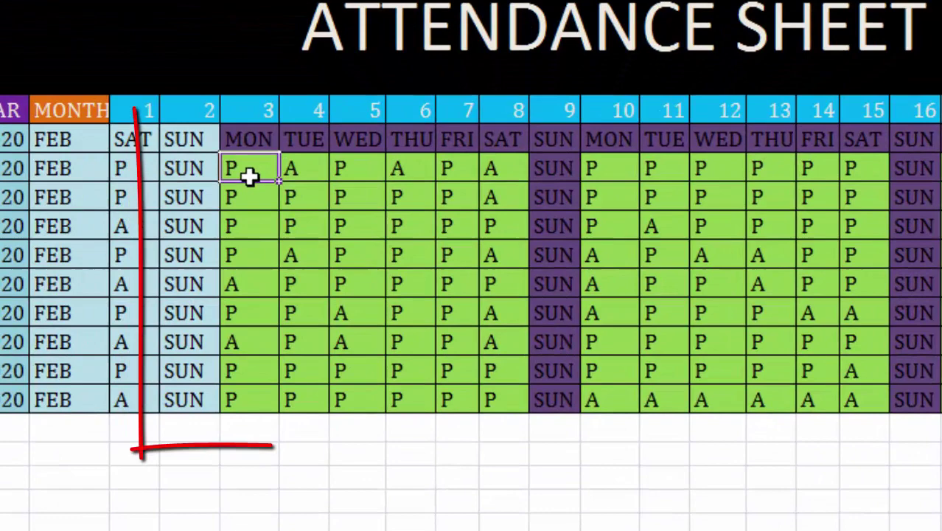
key(shift+Right)
key(shift+Right)
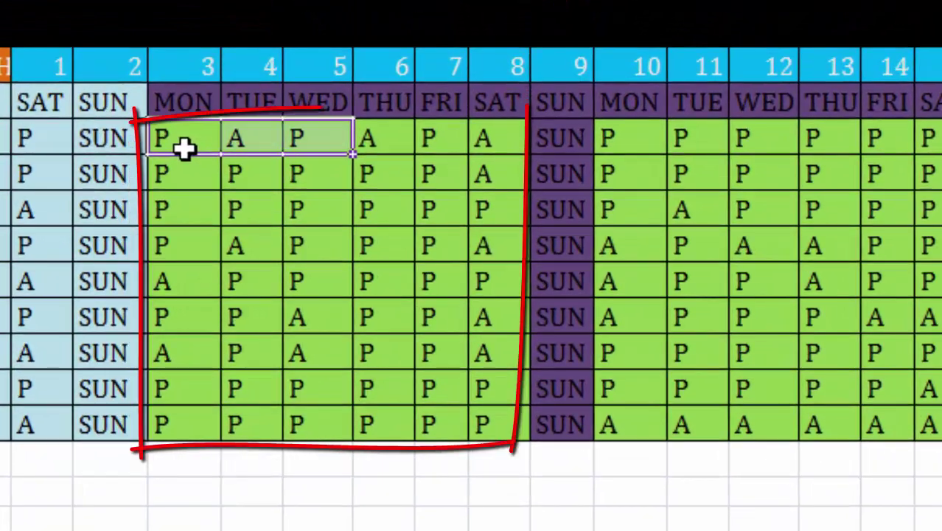
key(shift+Right)
key(shift+Right)
key(shift+Right)
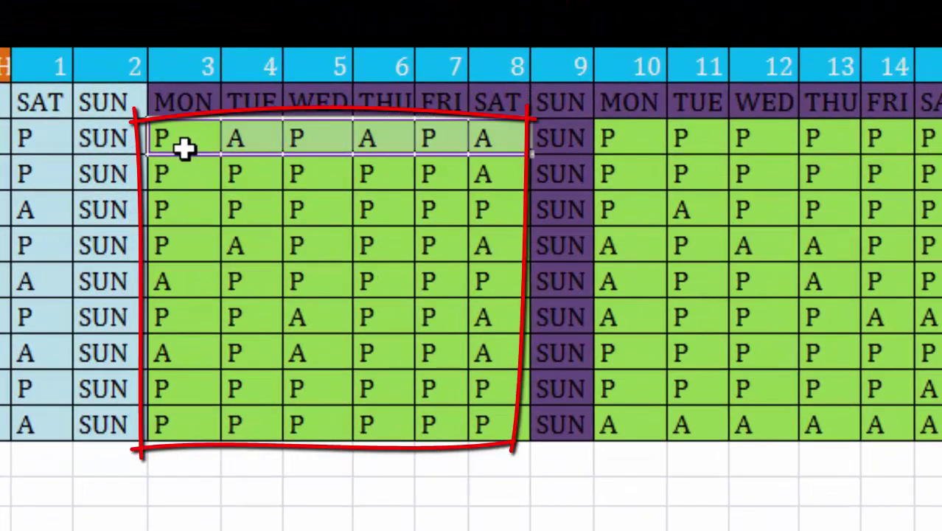
key(shift+Down)
key(shift+Down)
key(shift+Down)
key(shift+Down)
key(shift+Down)
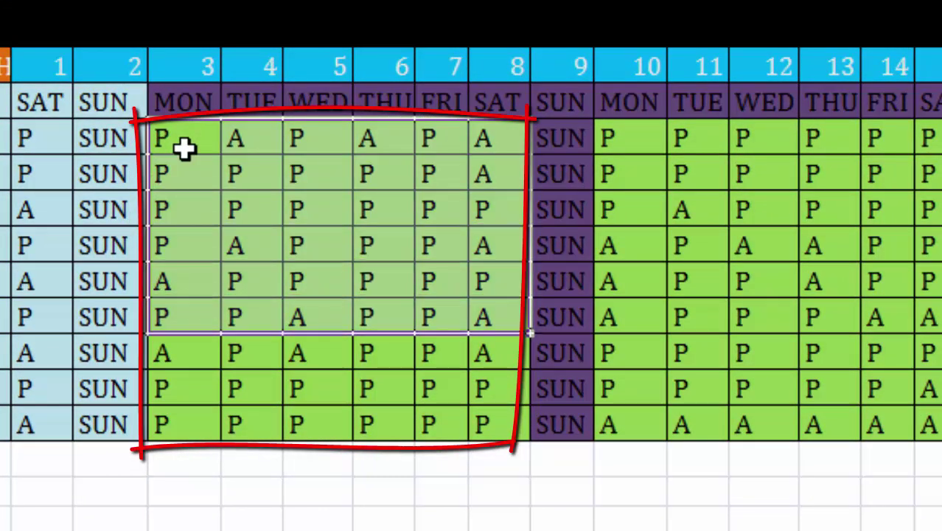
key(shift+Down)
key(shift+Down)
key(shift+Down)
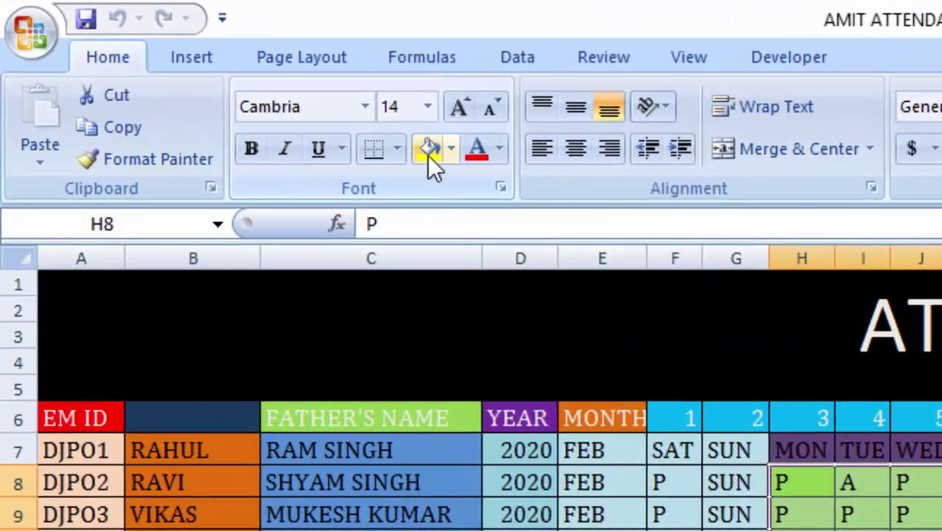
click(500, 148)
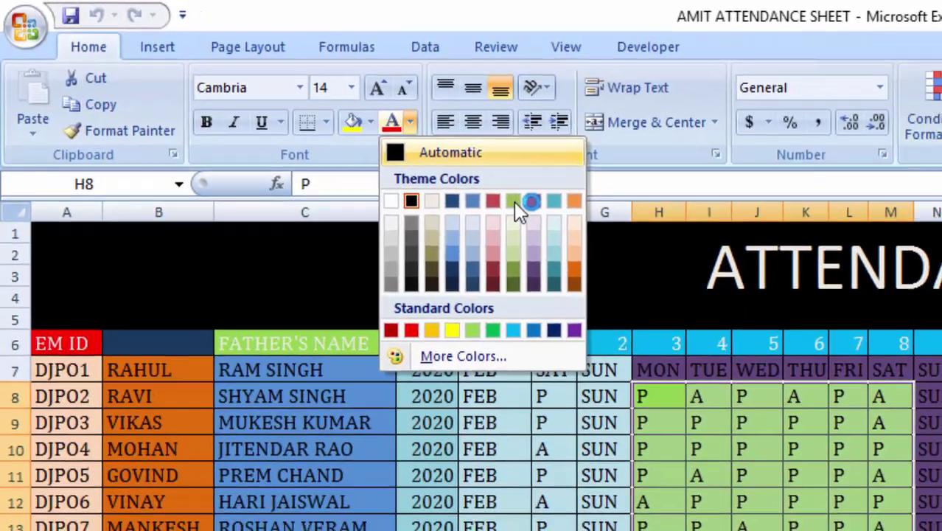
click(618, 270)
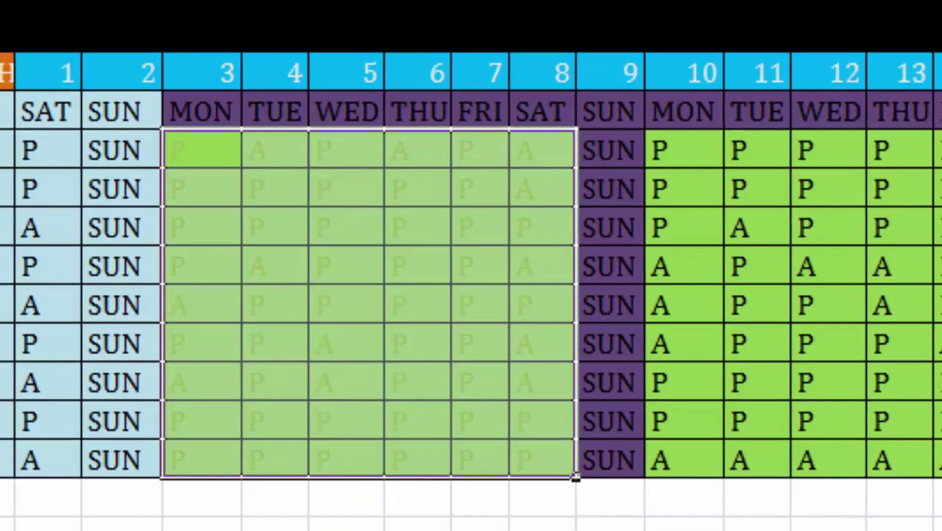
click(260, 48)
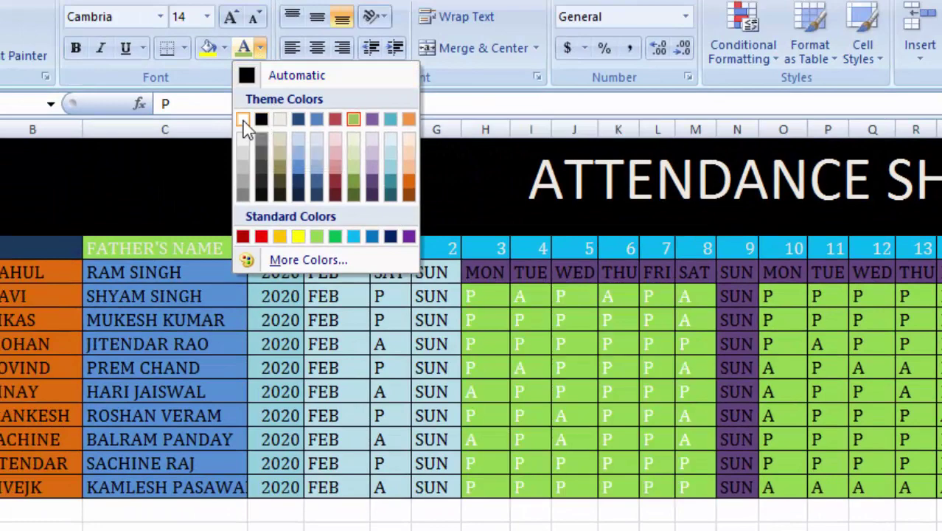
click(244, 127)
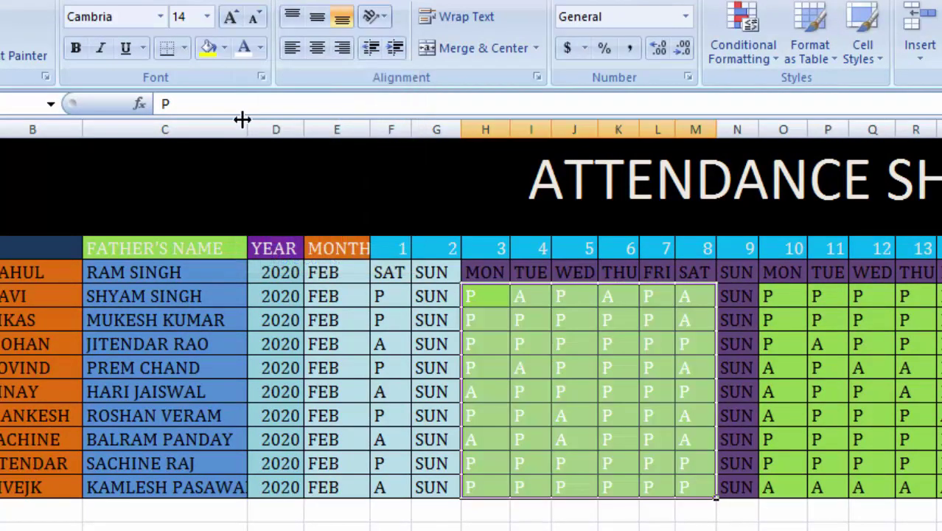
click(259, 52)
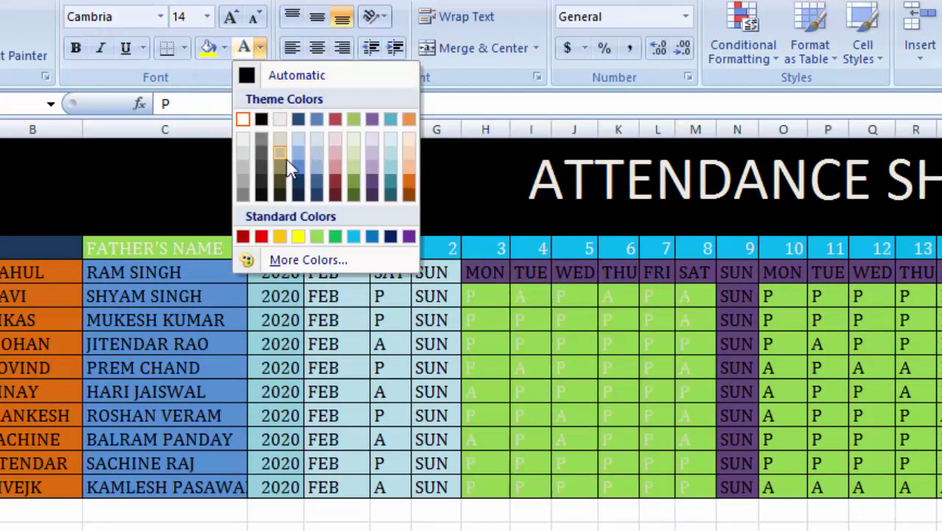
click(360, 119)
click(696, 483)
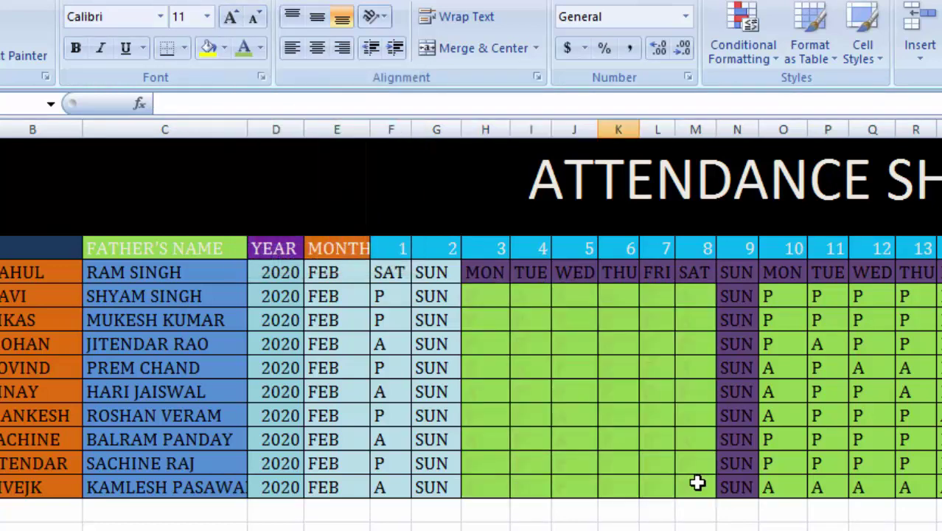
drag(662, 474, 491, 300)
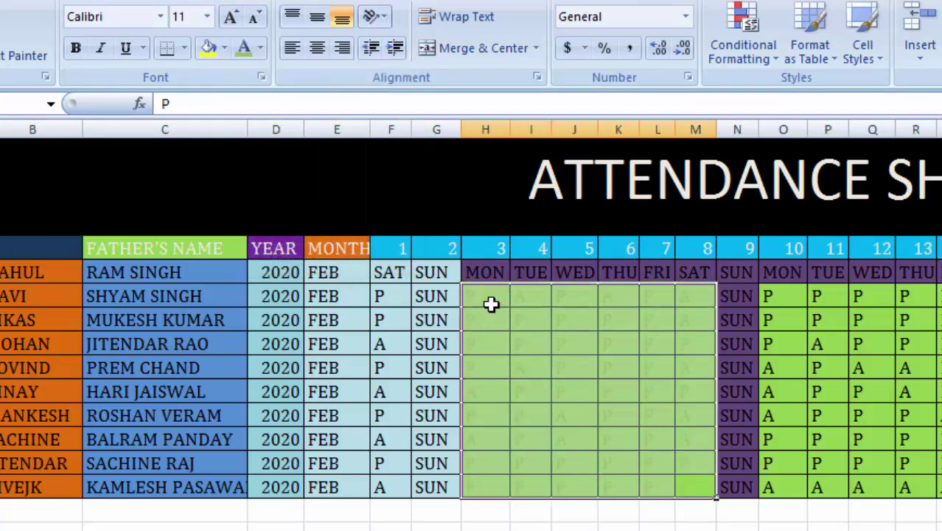
click(260, 48)
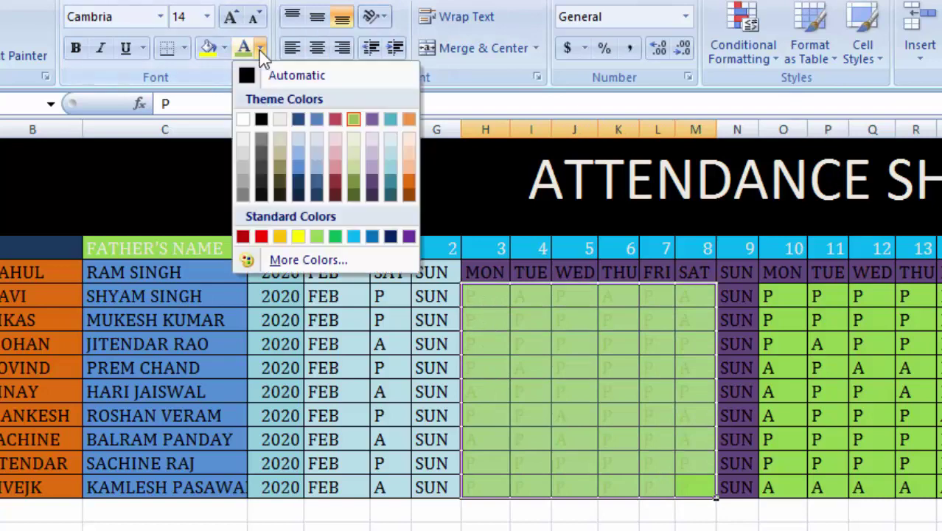
click(261, 120)
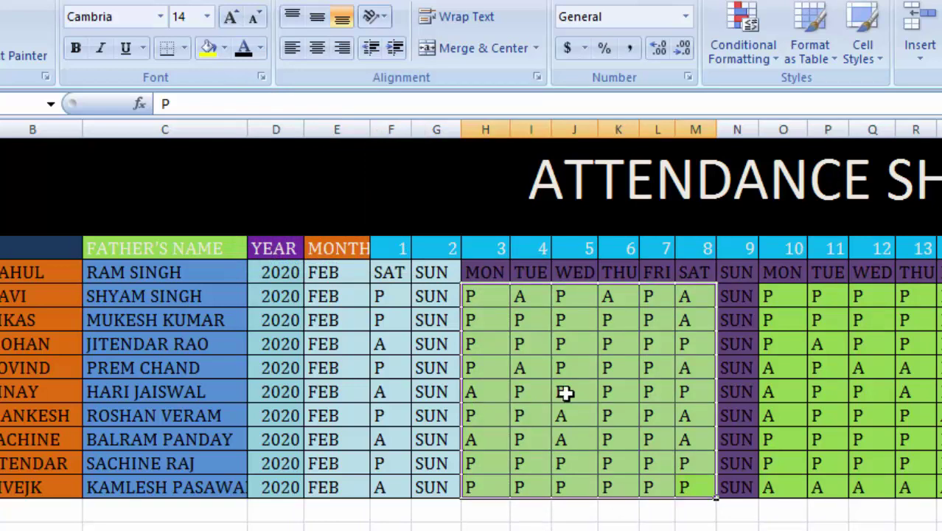
right_click(526, 336)
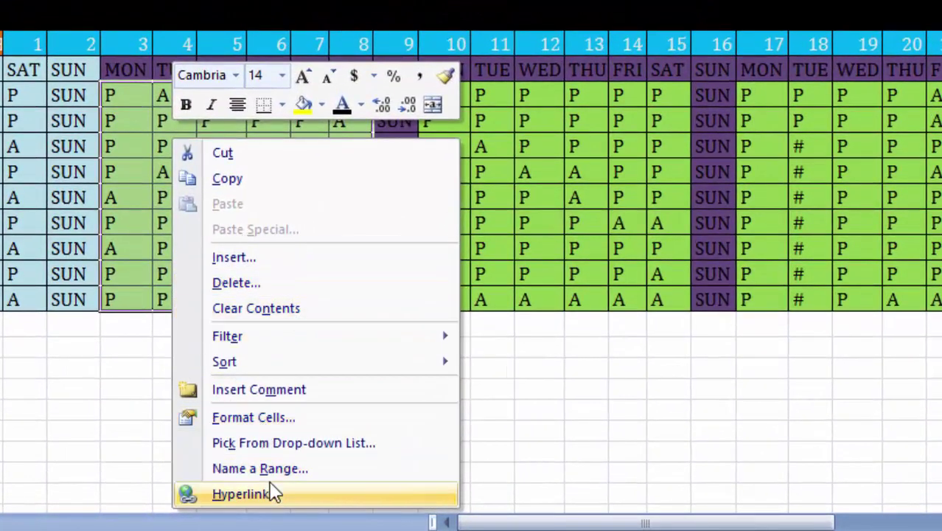
click(254, 418)
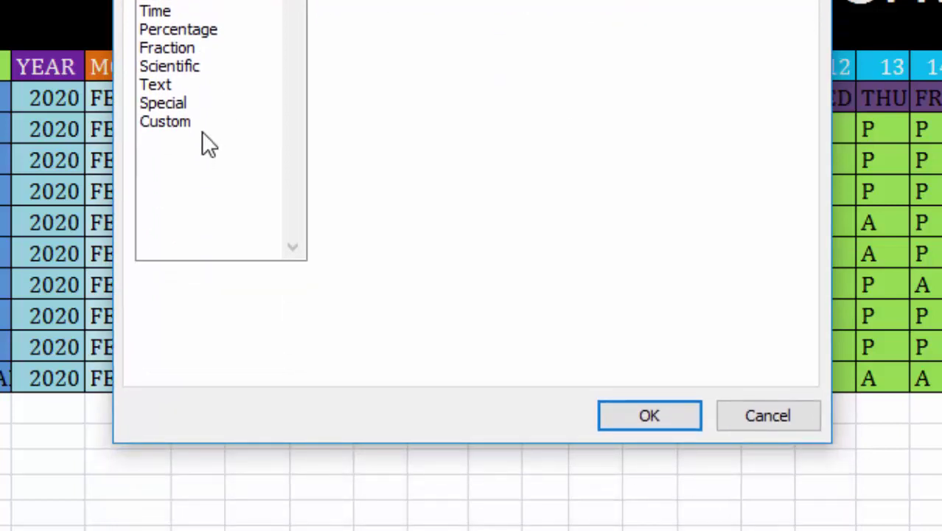
click(163, 122)
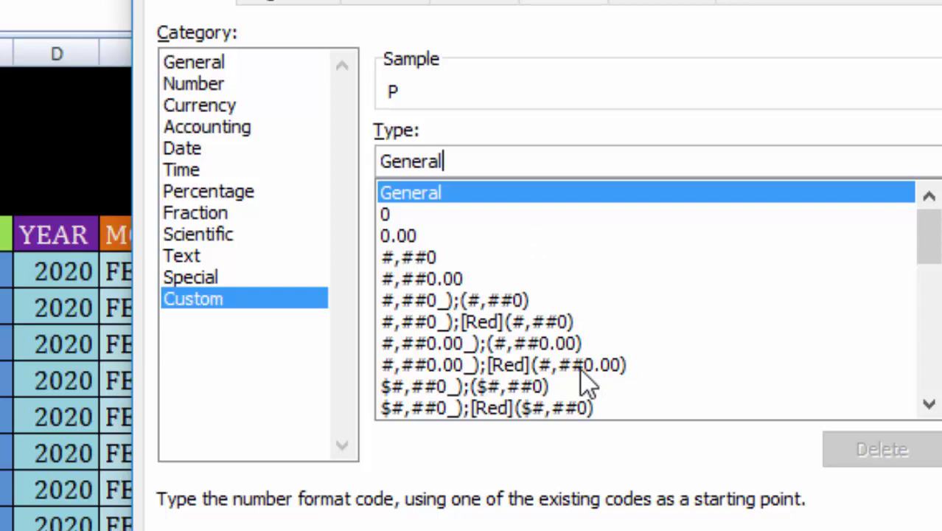
key(BackSpace)
key(BackSpace)
key(BackSpace)
key(BackSpace)
key(BackSpace)
key(BackSpace)
key(BackSpace)
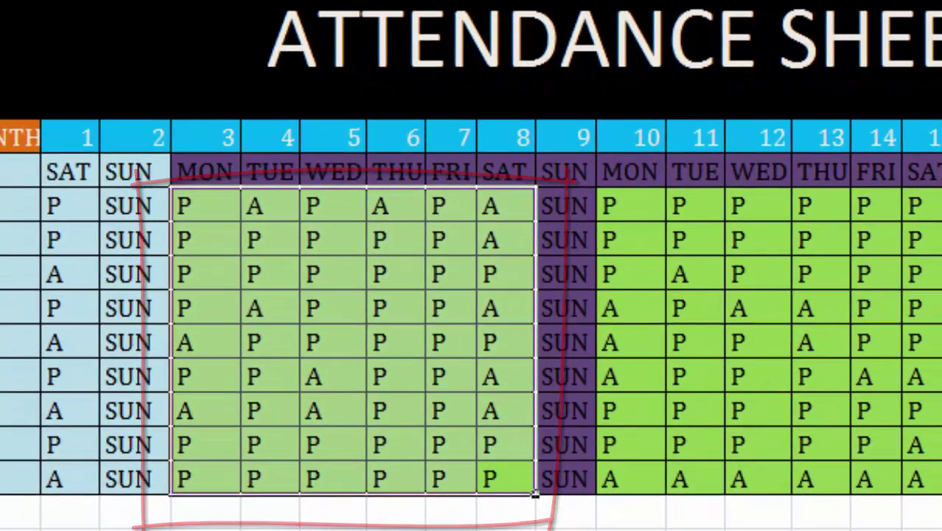
Give the first-week H8:M16 block a ;;; custom number format so its P/A marks appear blank
right_click(313, 315)
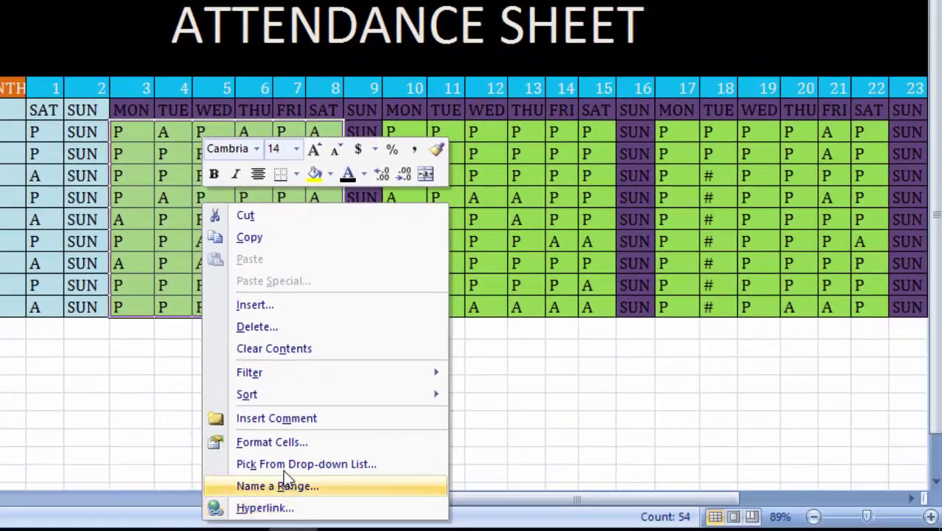
click(280, 441)
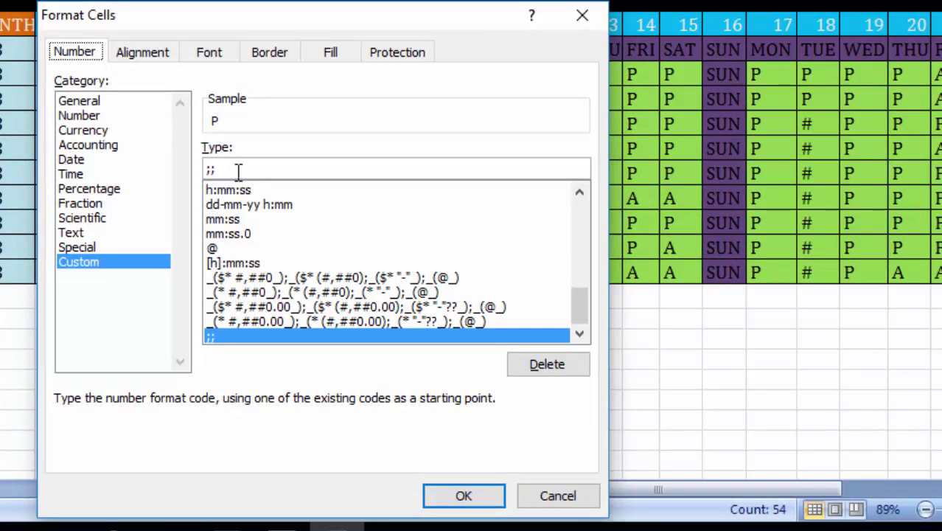
click(239, 171)
key(BackSpace)
key(BackSpace)
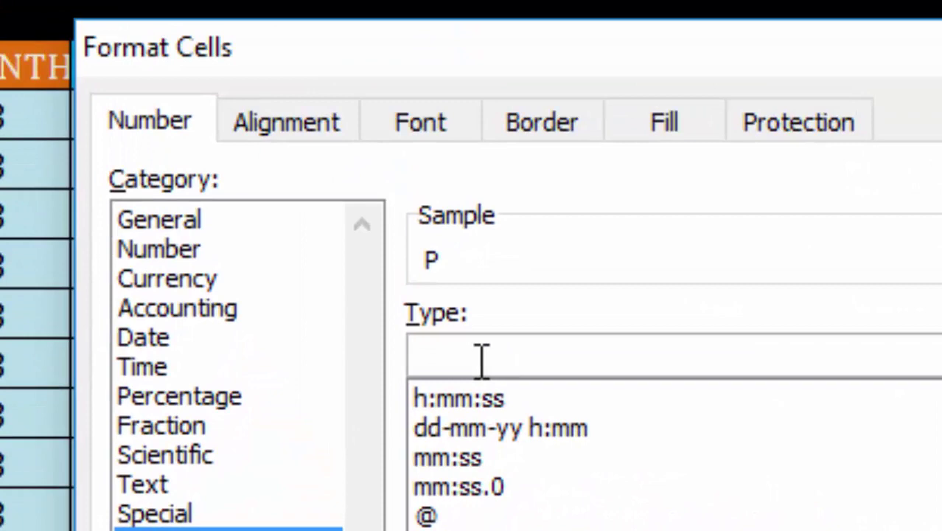
text(;)
text(;;)
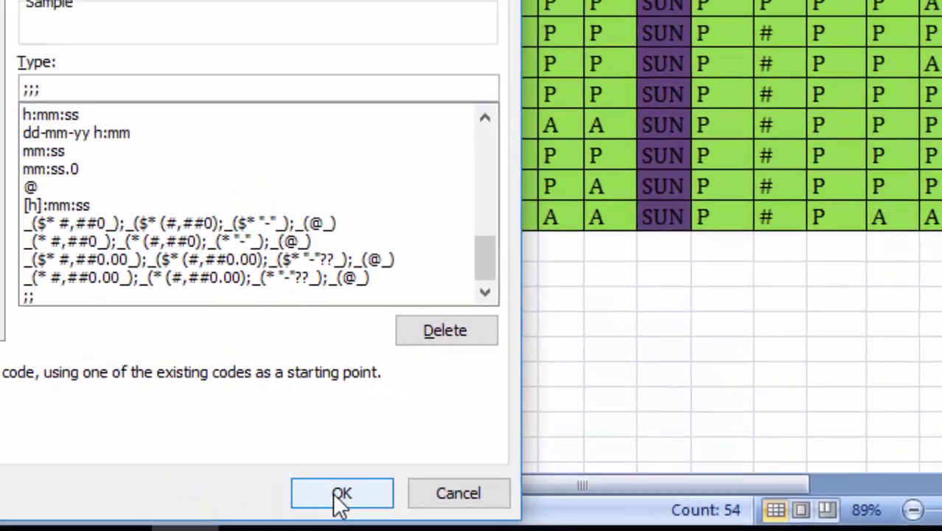
click(224, 486)
click(203, 366)
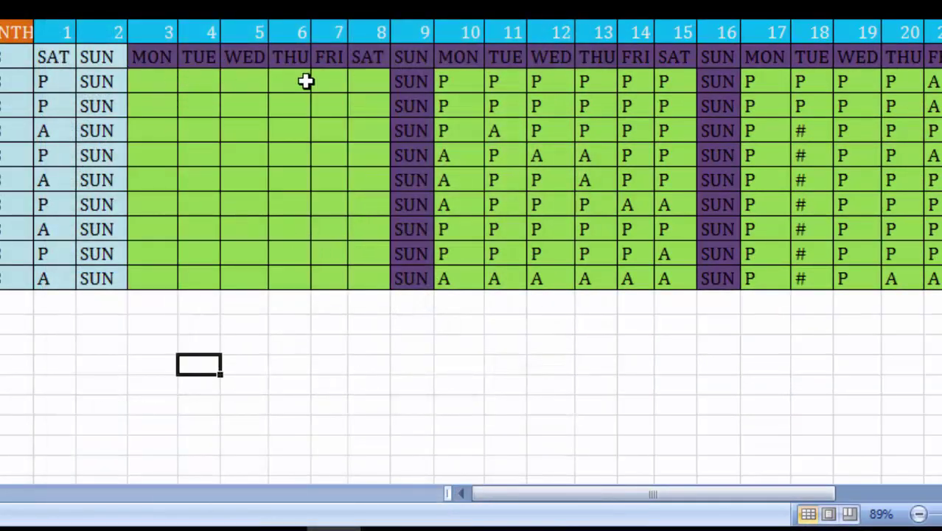
Remove the hiding code from the MON–SAT block's custom format so the P/A marks reappear
click(361, 275)
drag(357, 275, 159, 84)
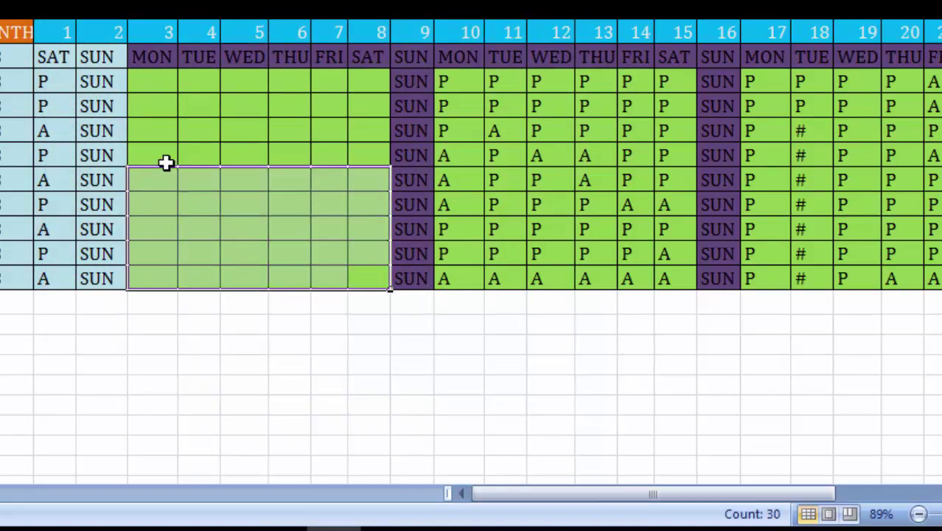
right_click(190, 95)
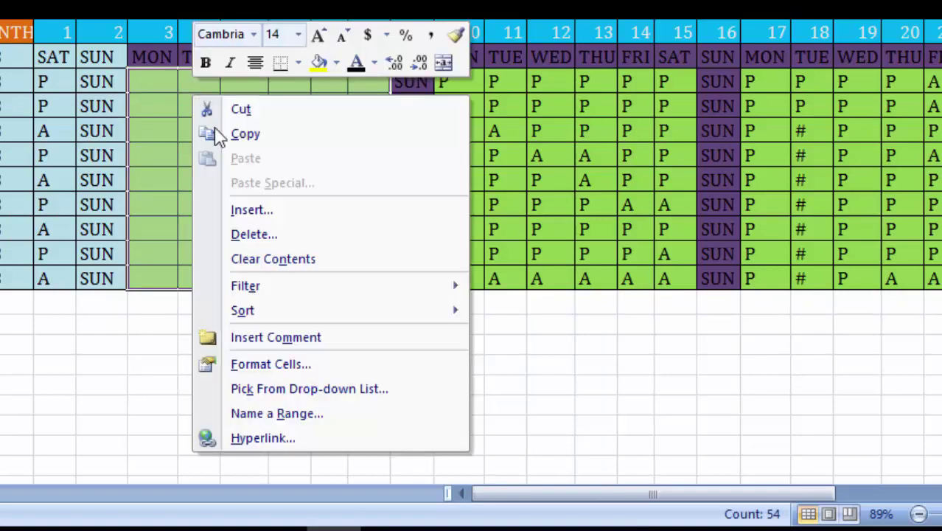
click(255, 362)
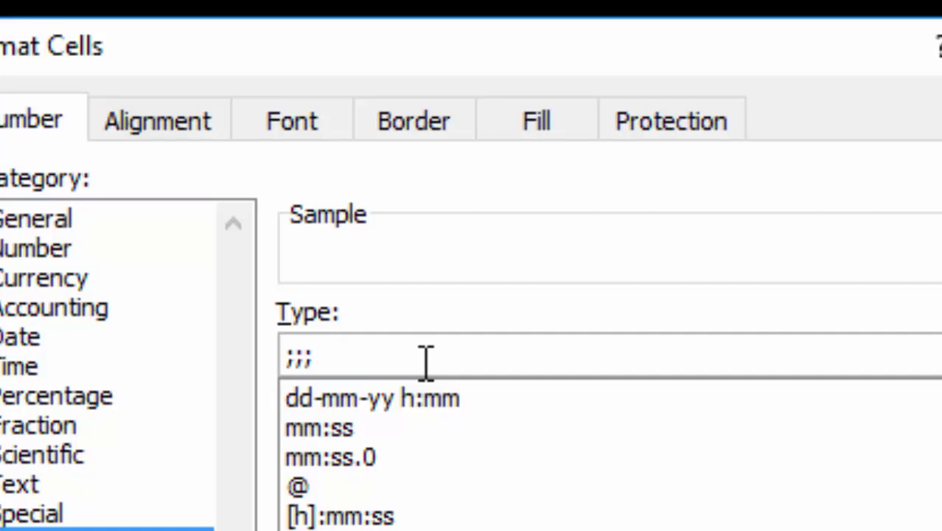
key(BackSpace)
key(BackSpace)
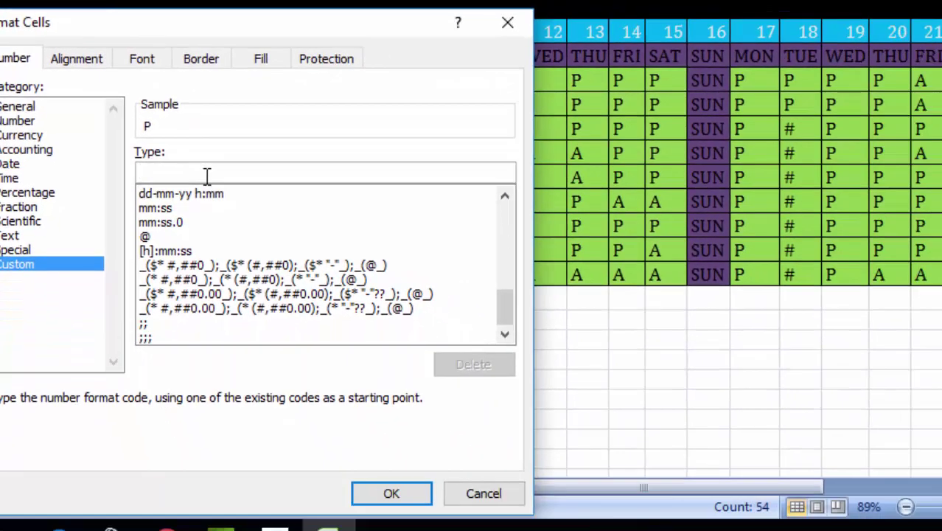
click(359, 491)
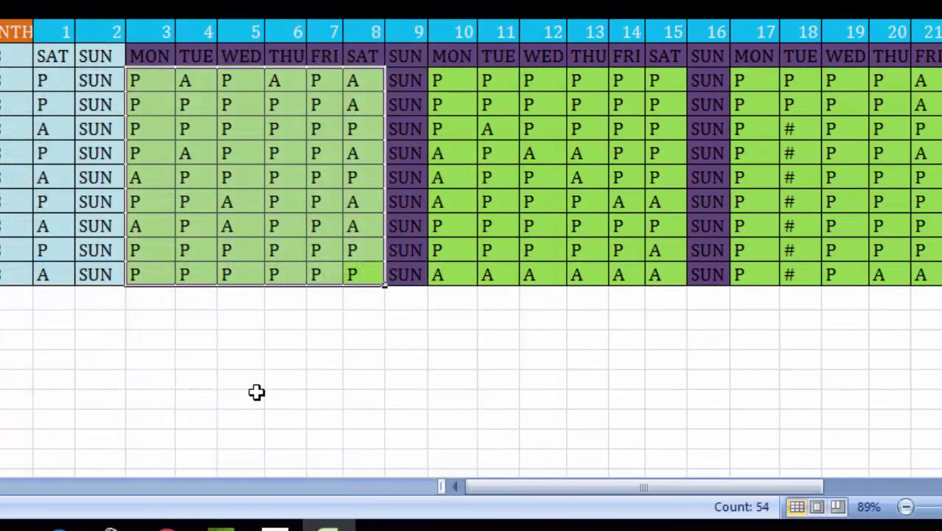
Reselect the MON–SAT block and replace its General format with a ;; custom code
click(347, 272)
mouse_move(333, 267)
mouse_down()
mouse_move(146, 90)
mouse_move(165, 91)
mouse_up()
right_click(166, 92)
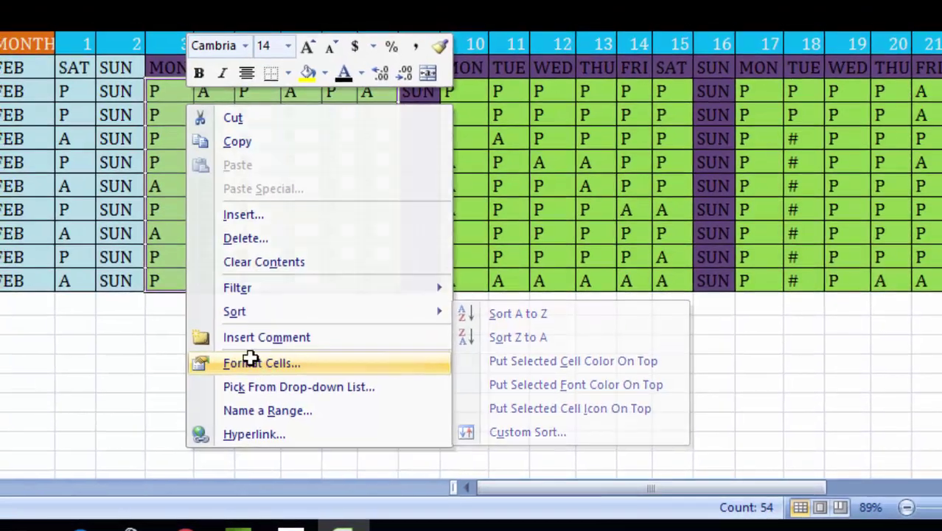
click(246, 359)
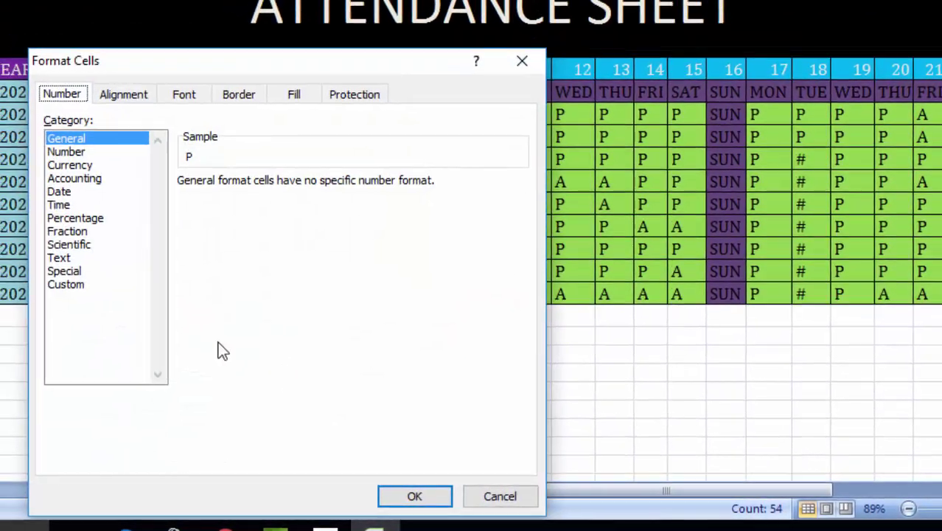
click(93, 291)
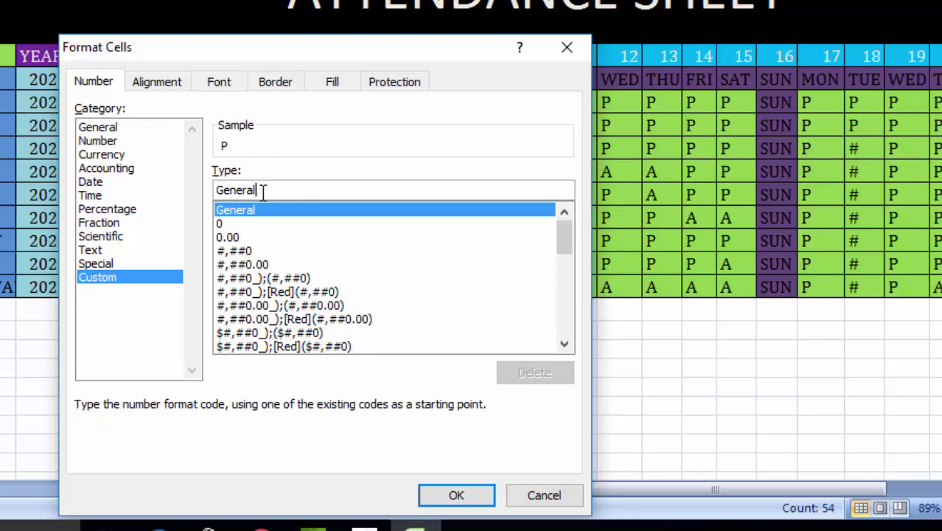
key(BackSpace)
key(BackSpace)
key(BackSpace)
key(BackSpace)
key(BackSpace)
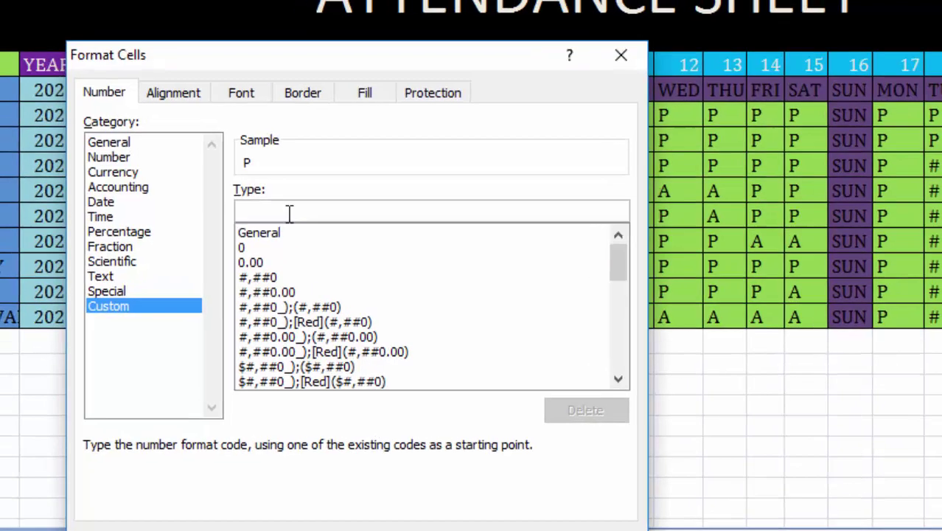
text(;;)
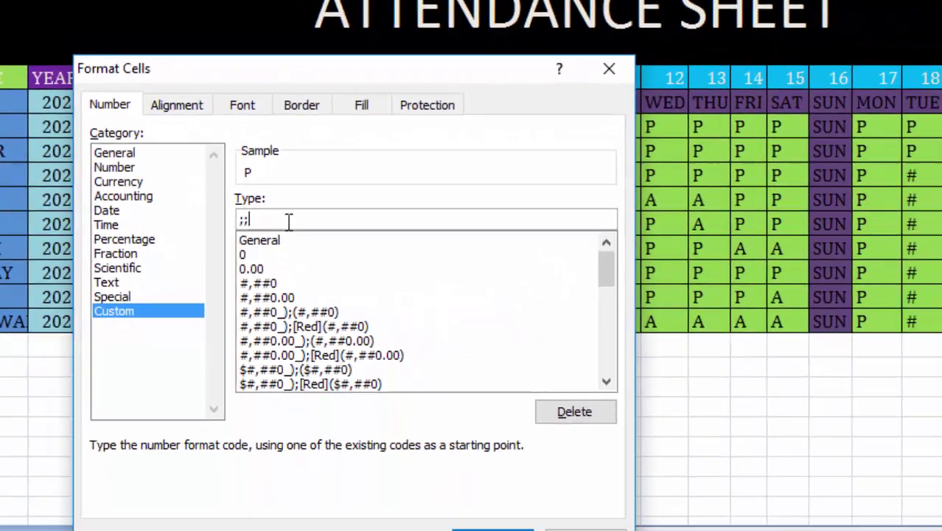
key(Return)
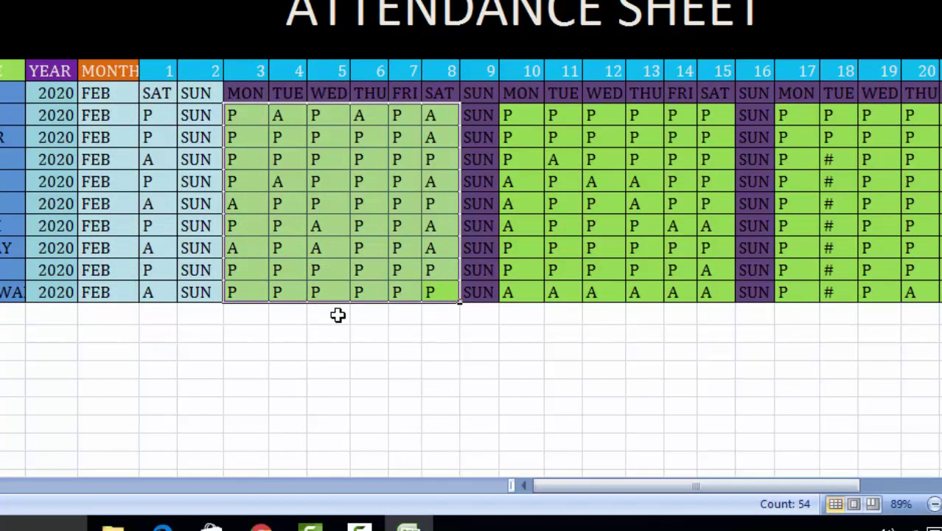
Add a third semicolon so the block's format becomes ;;; and hides the P/A marks
right_click(313, 158)
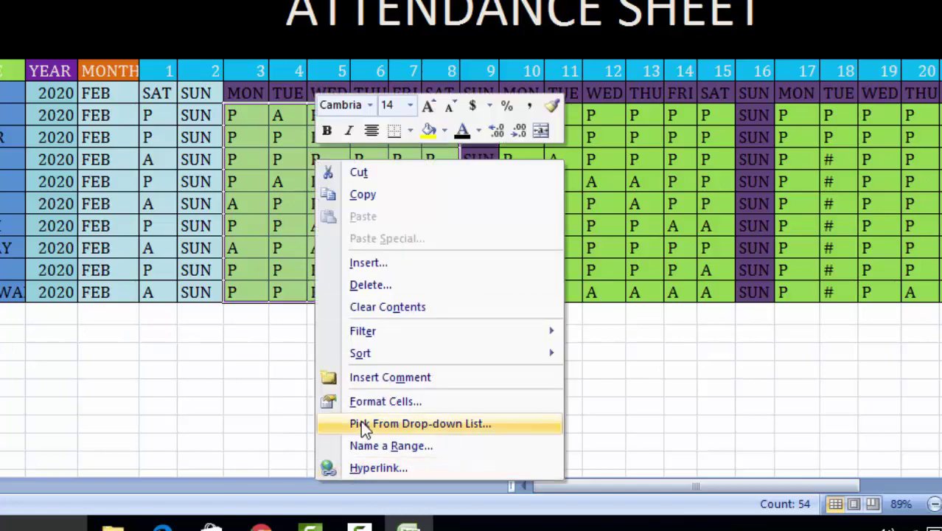
click(371, 401)
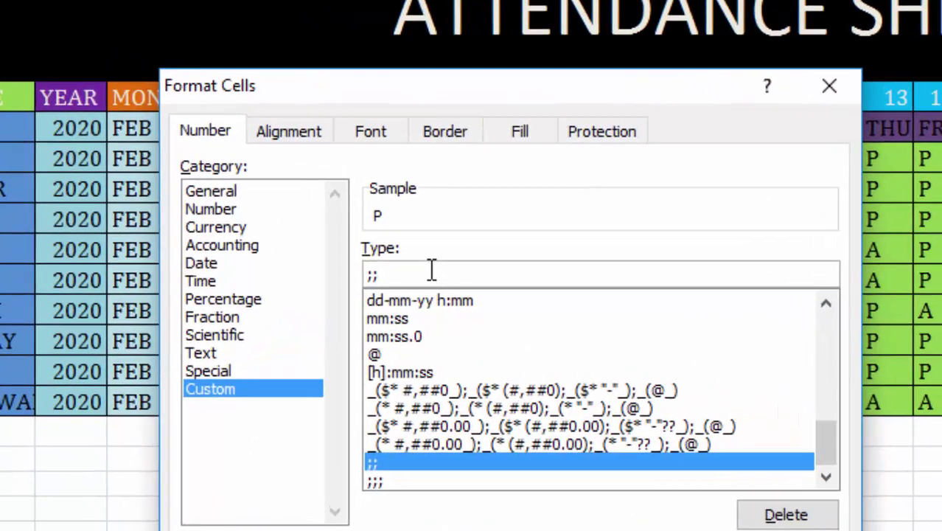
click(324, 198)
text(;)
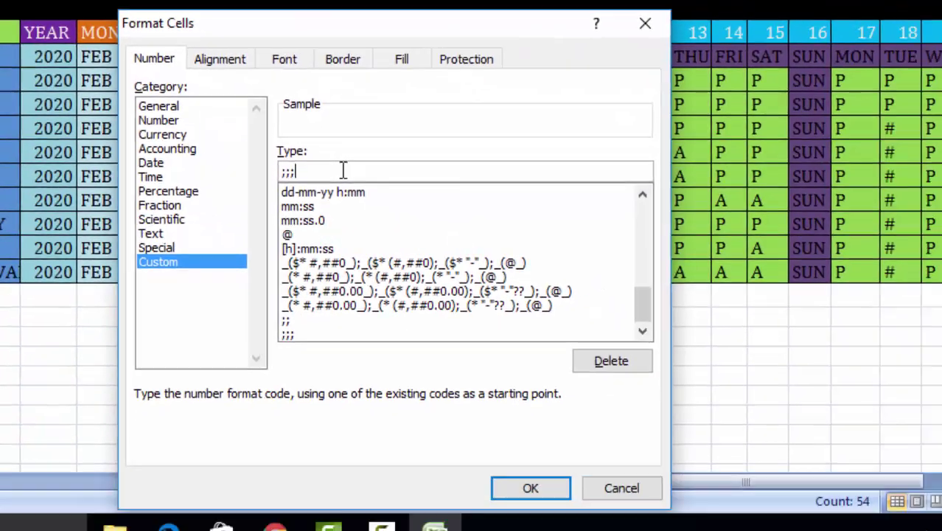
key(Return)
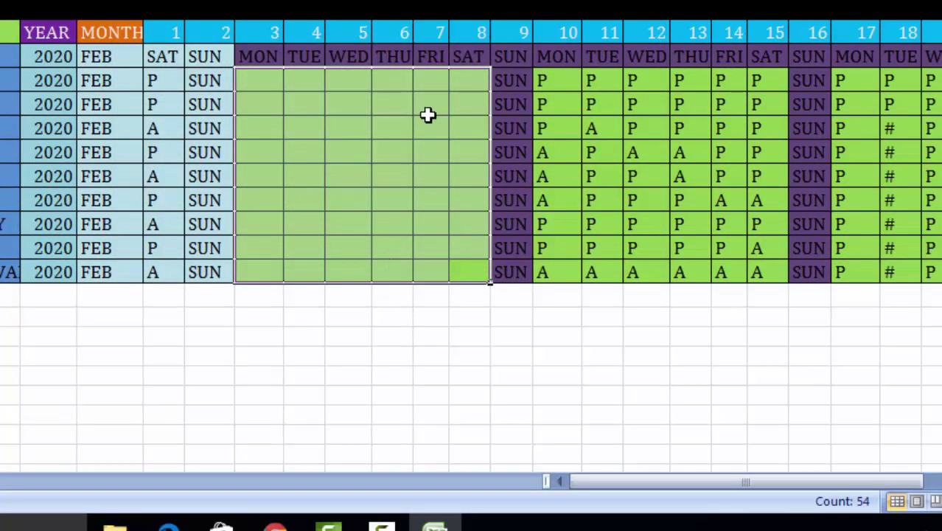
Select the employee detail cells and dismiss the accidental pick-from-list suggestions
click(205, 248)
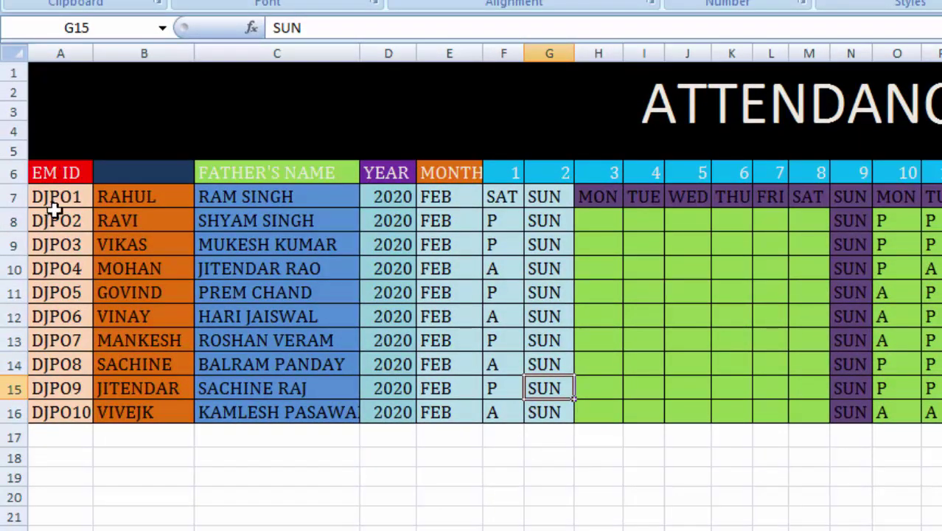
mouse_move(58, 198)
mouse_down()
mouse_move(393, 401)
mouse_move(527, 419)
mouse_up()
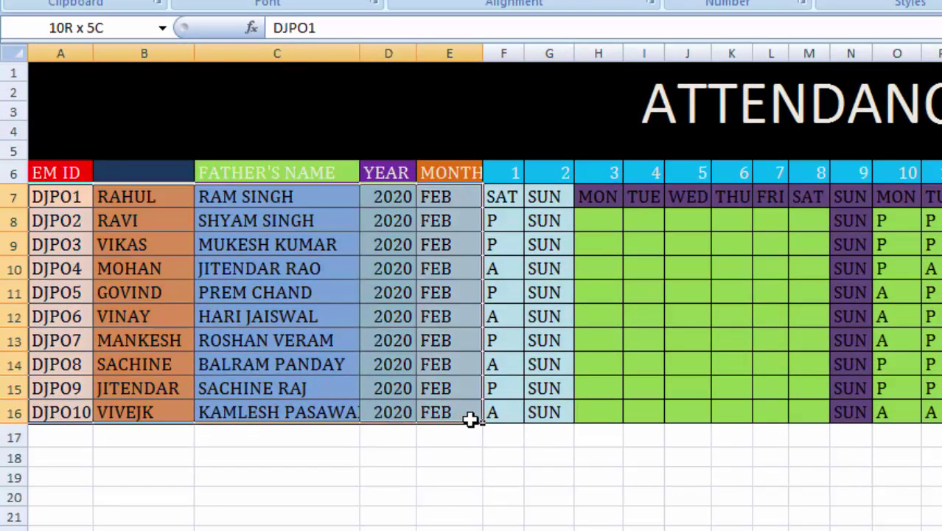
right_click(373, 306)
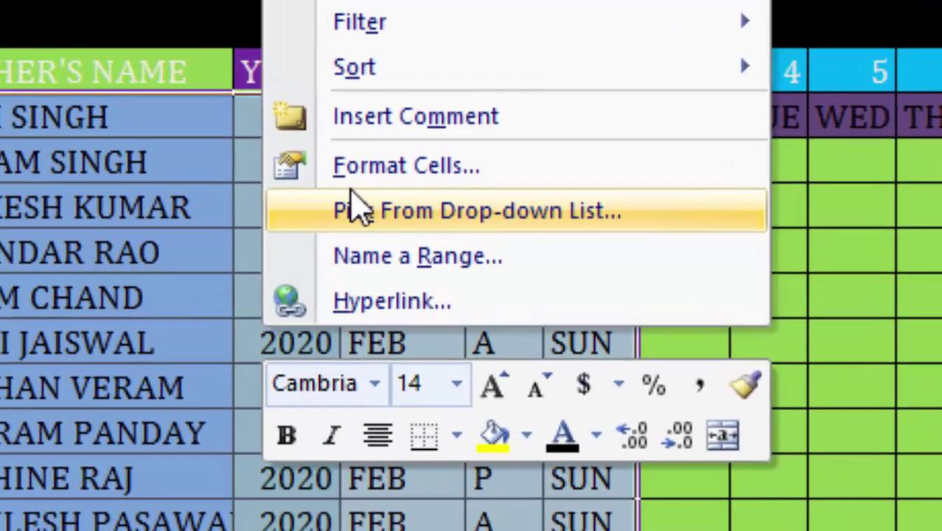
click(426, 242)
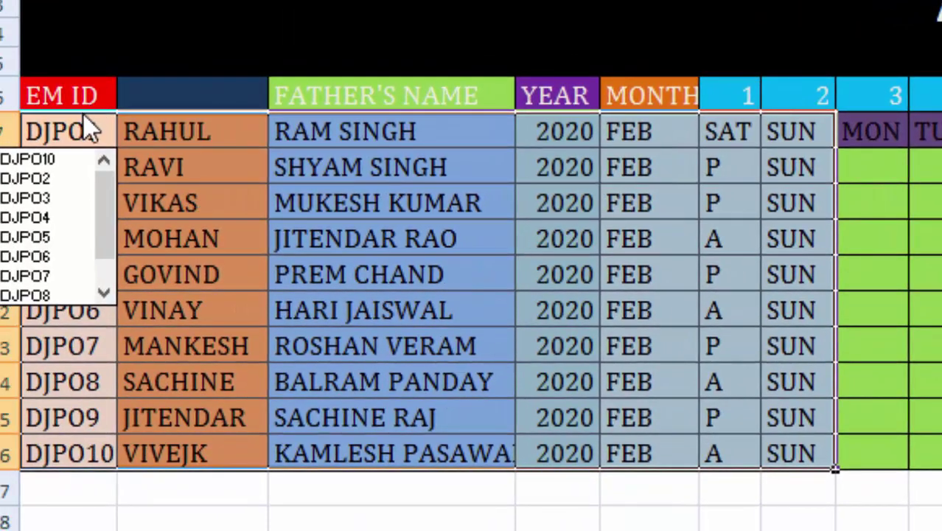
click(83, 125)
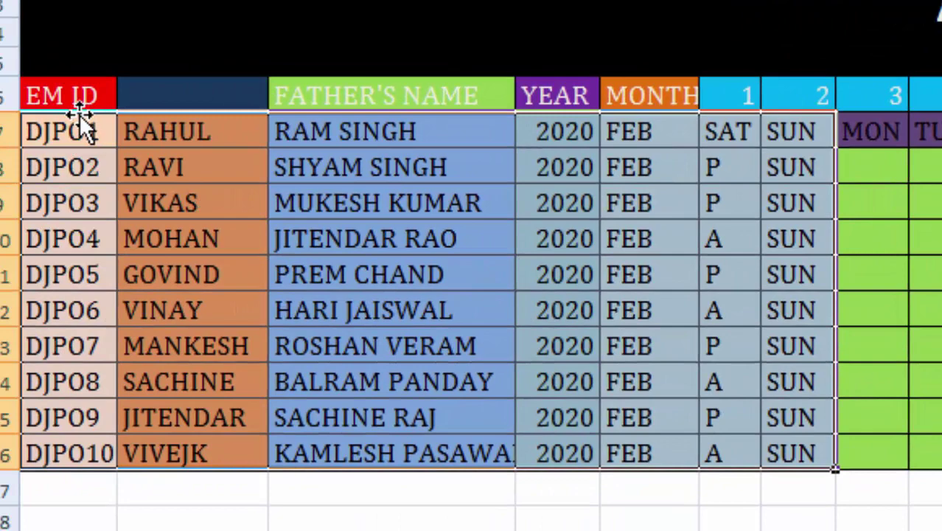
Format A7:G16 with the ;;; custom code instead of General, hiding all employee details
drag(73, 127, 812, 454)
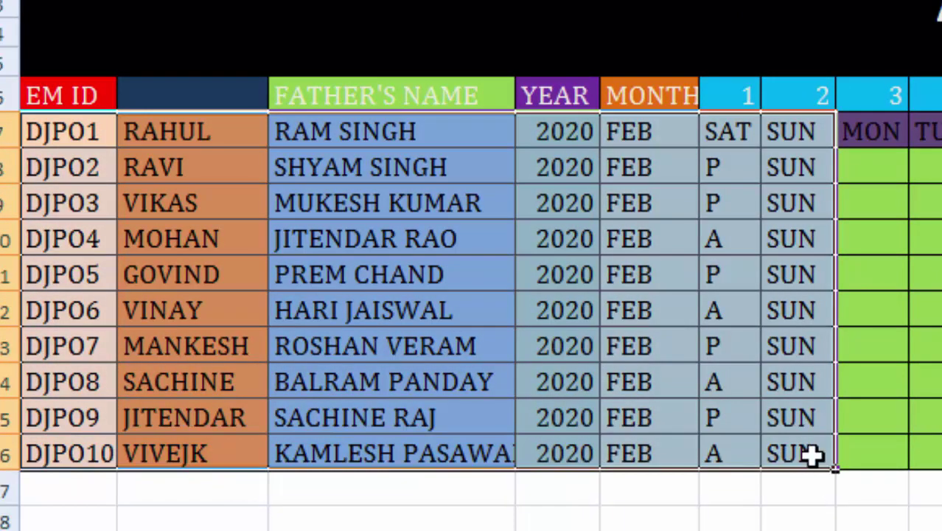
right_click(623, 302)
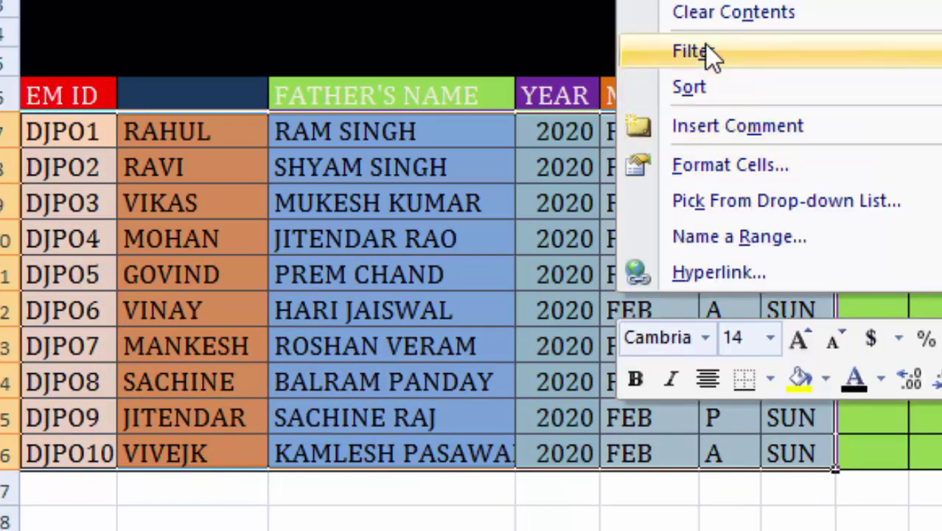
click(728, 169)
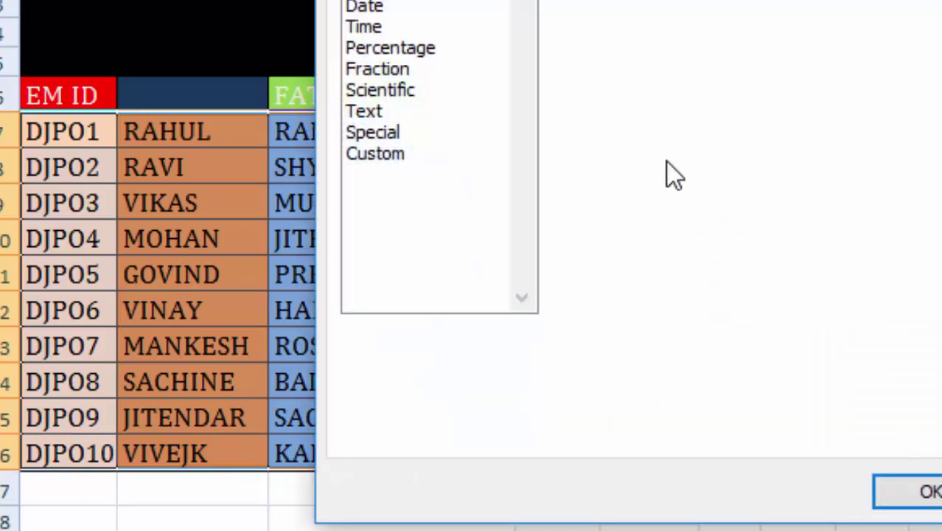
click(416, 155)
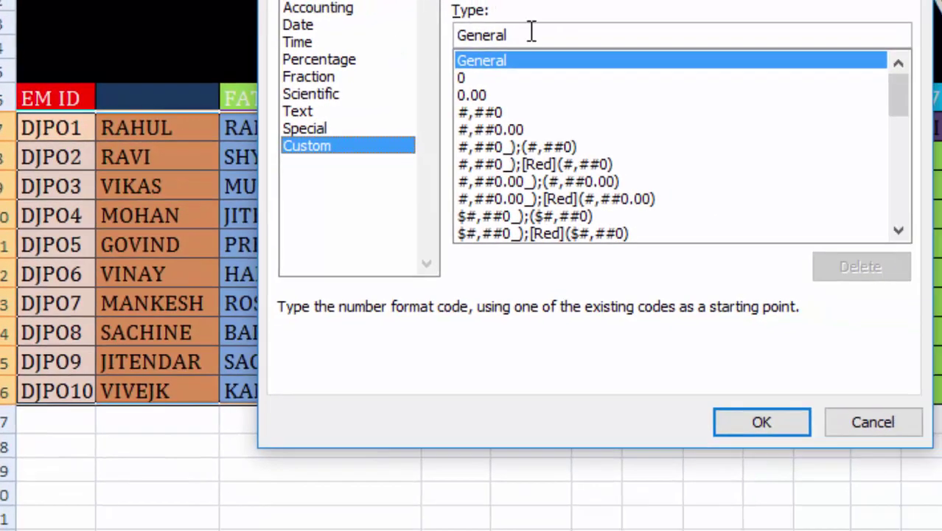
click(531, 32)
key(BackSpace)
key(BackSpace)
key(BackSpace)
key(BackSpace)
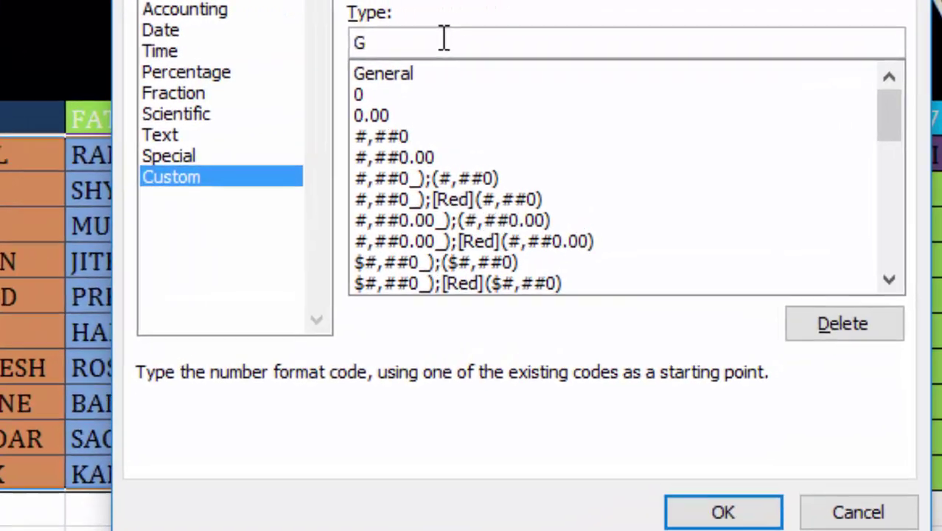
key(BackSpace)
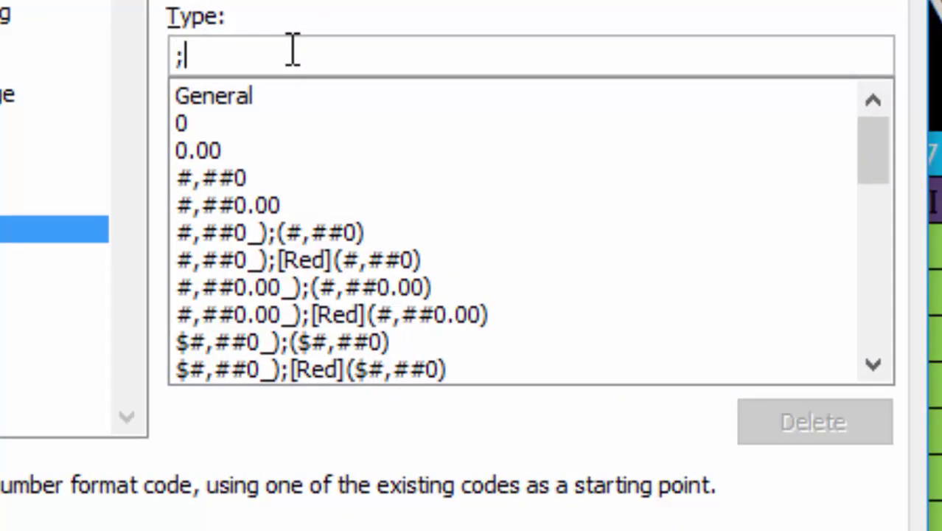
text(;;)
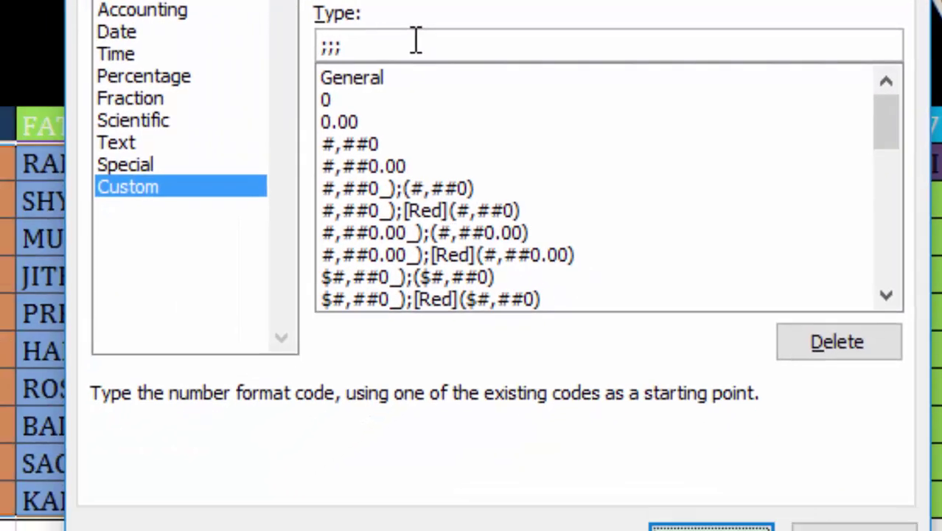
key(Return)
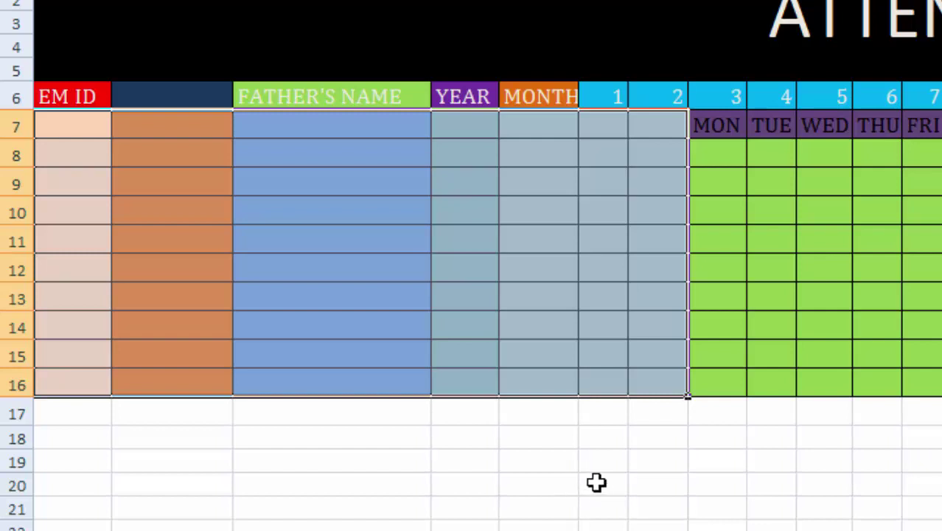
click(687, 396)
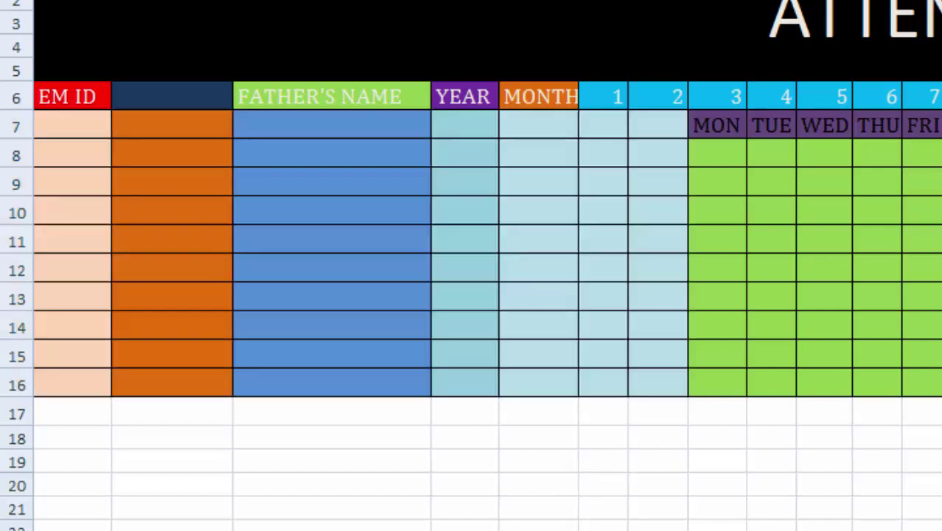